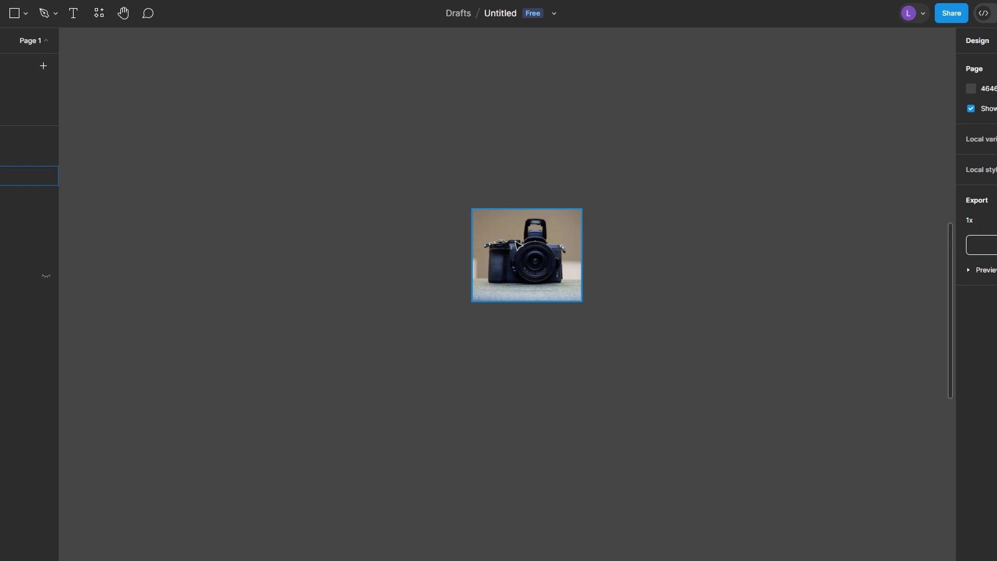
{"action": "scroll", "coordinate": [535, 250], "scroll_direction": "up", "scroll_amount": 2}
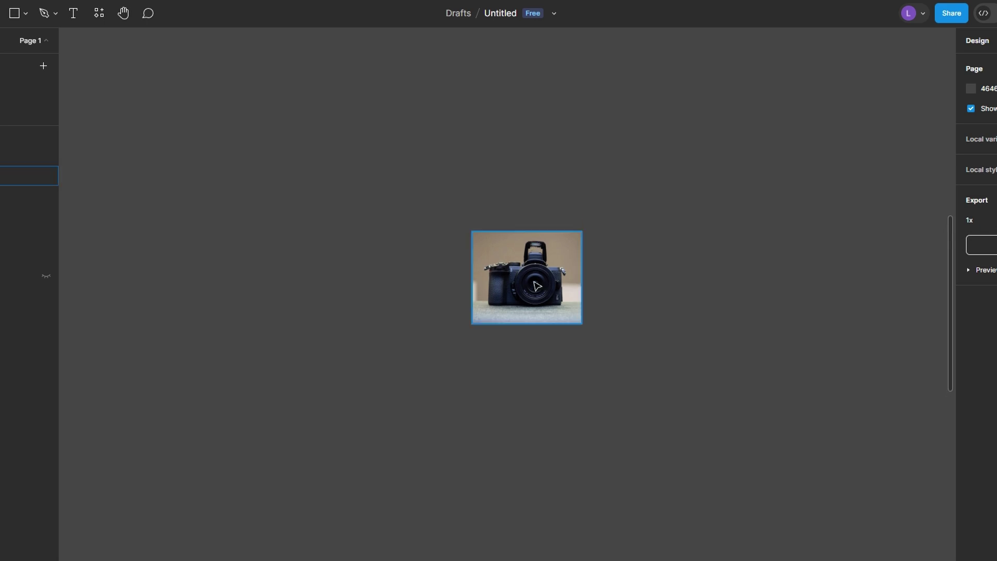
{"action": "scroll", "coordinate": [537, 285], "scroll_direction": "up", "scroll_amount": 3}
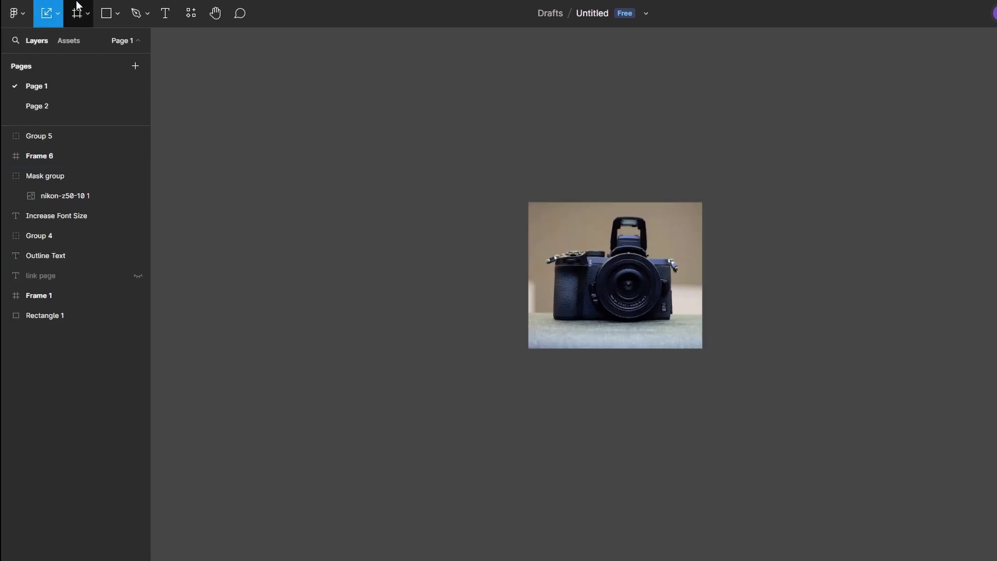
- Draw a light grey polygon triangle, about 953 units square, left of the camera photo
{"action": "left_click", "coordinate": [115, 16]}
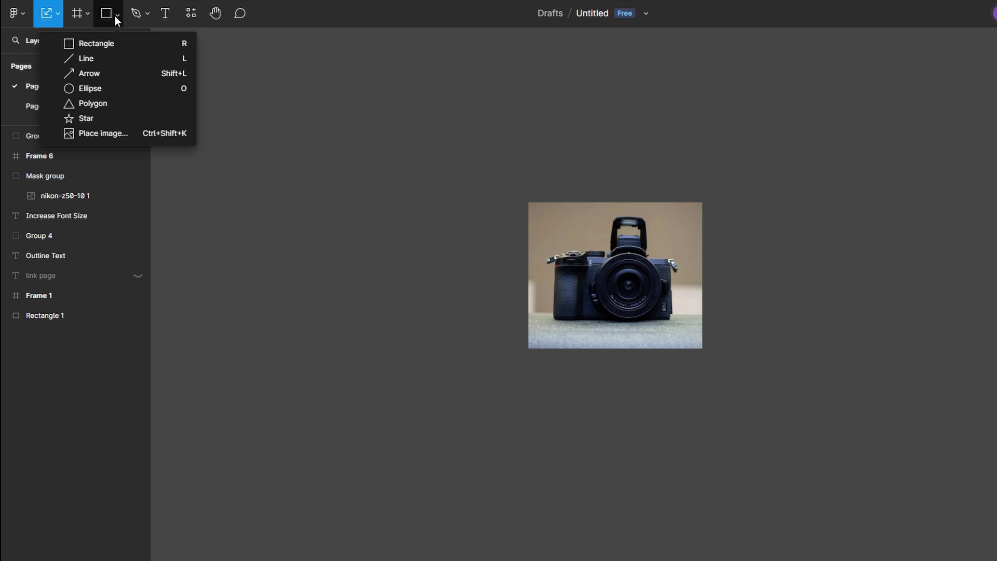
{"action": "left_click", "coordinate": [118, 13]}
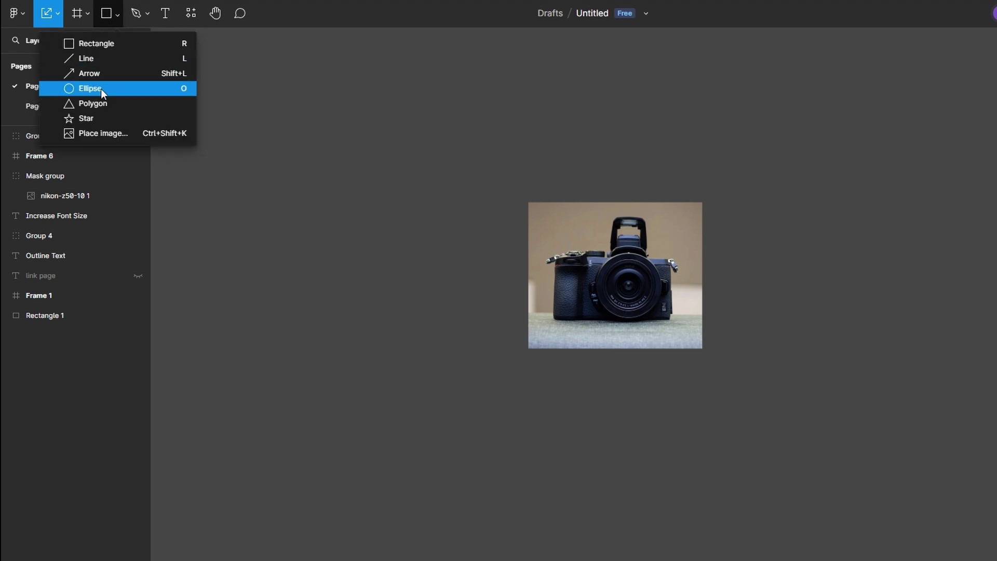
{"action": "left_click", "coordinate": [98, 106]}
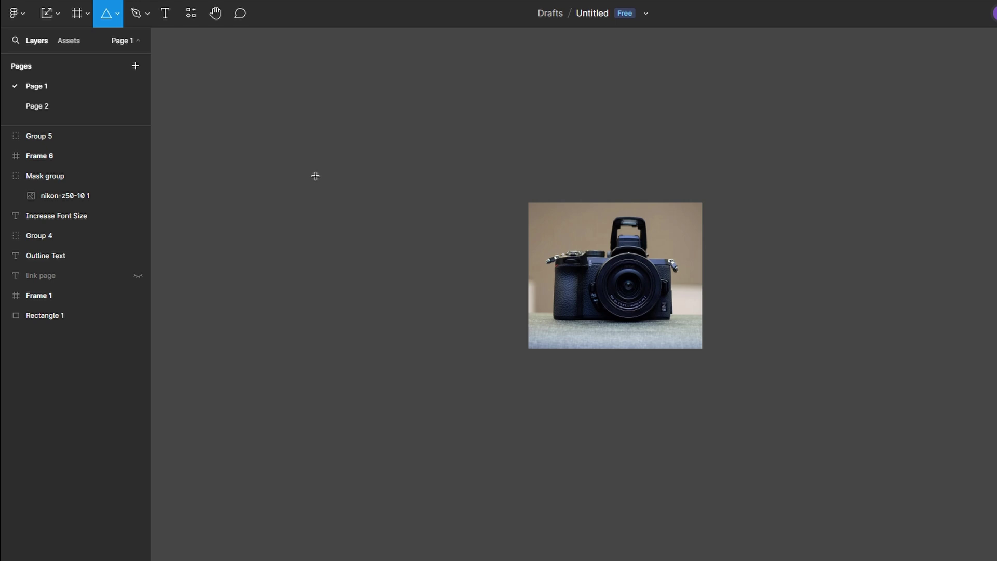
{"action": "mouse_move", "coordinate": [273, 202]}
{"action": "left_mouse_down"}
{"action": "mouse_move", "coordinate": [444, 429]}
{"action": "mouse_move", "coordinate": [449, 452]}
{"action": "left_mouse_up"}
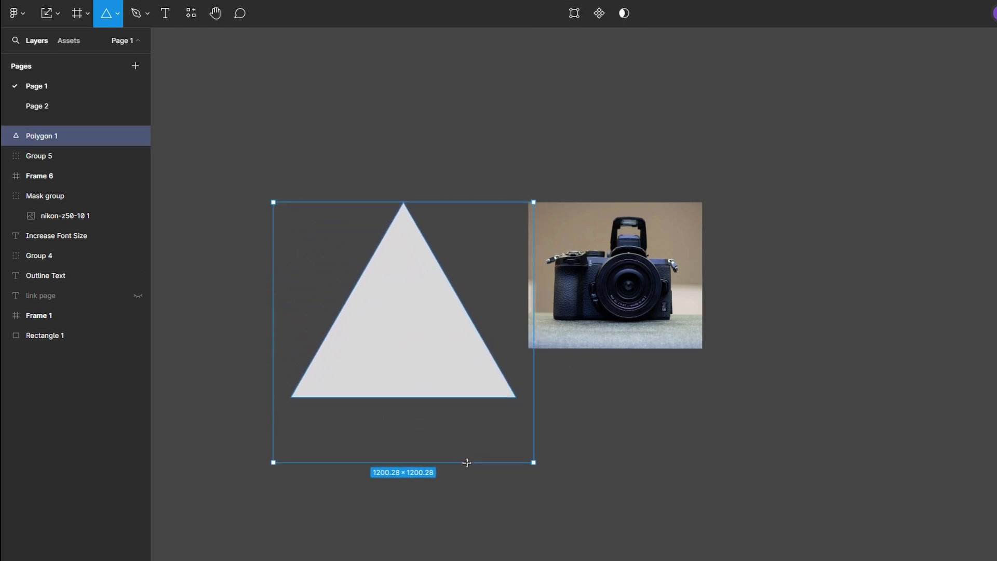
- Shrink the grey triangle slightly and move it over the centre of the camera photo
{"action": "left_click_drag", "start_coordinate": [450, 451], "coordinate": [414, 407]}
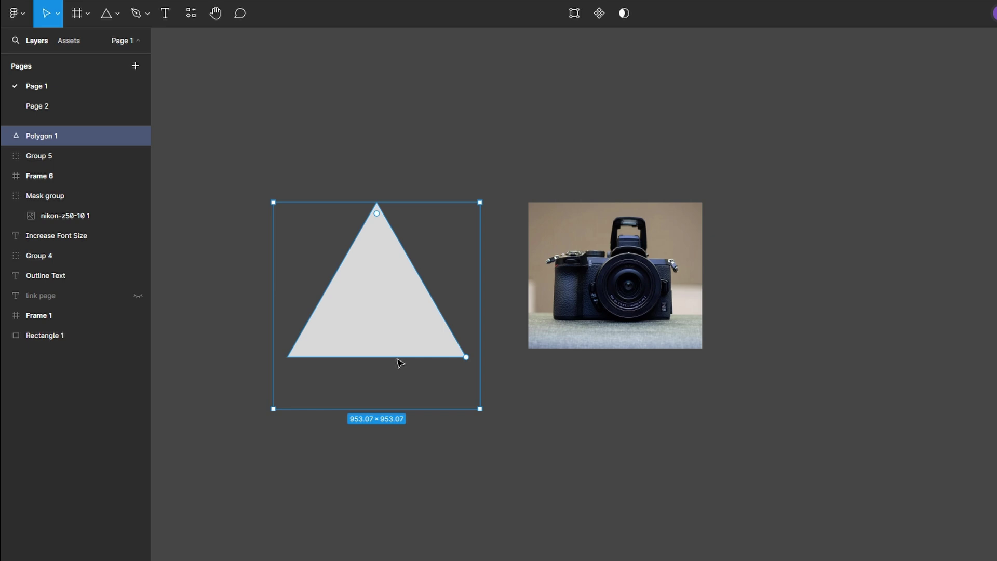
{"action": "left_click", "coordinate": [467, 307]}
{"action": "mouse_move", "coordinate": [382, 319]}
{"action": "left_mouse_down"}
{"action": "mouse_move", "coordinate": [574, 307]}
{"action": "mouse_move", "coordinate": [612, 316]}
{"action": "left_mouse_up"}
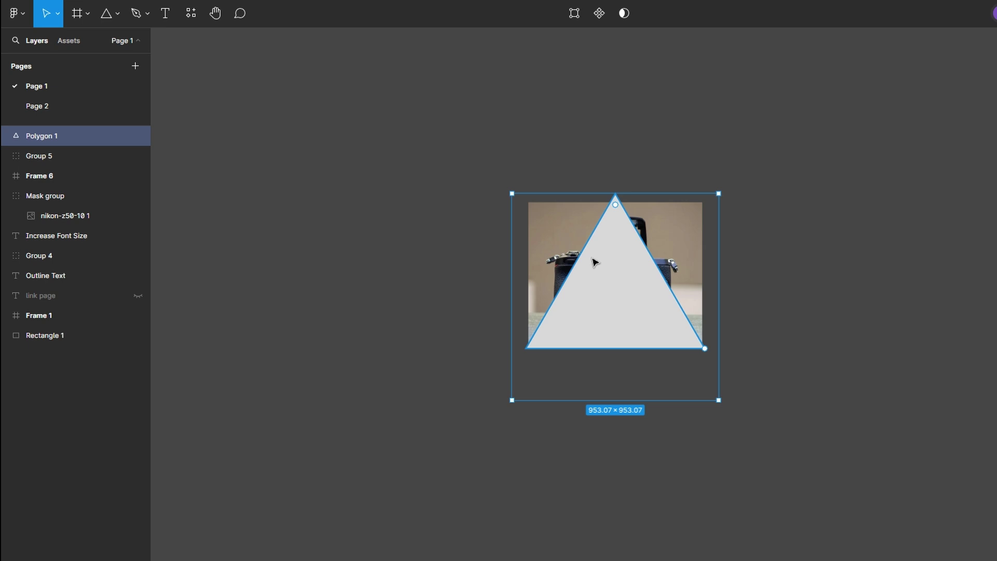
- Send the triangle to the back, behind the camera photo
{"action": "right_click", "coordinate": [593, 262]}
{"action": "mouse_move", "coordinate": [505, 256]}
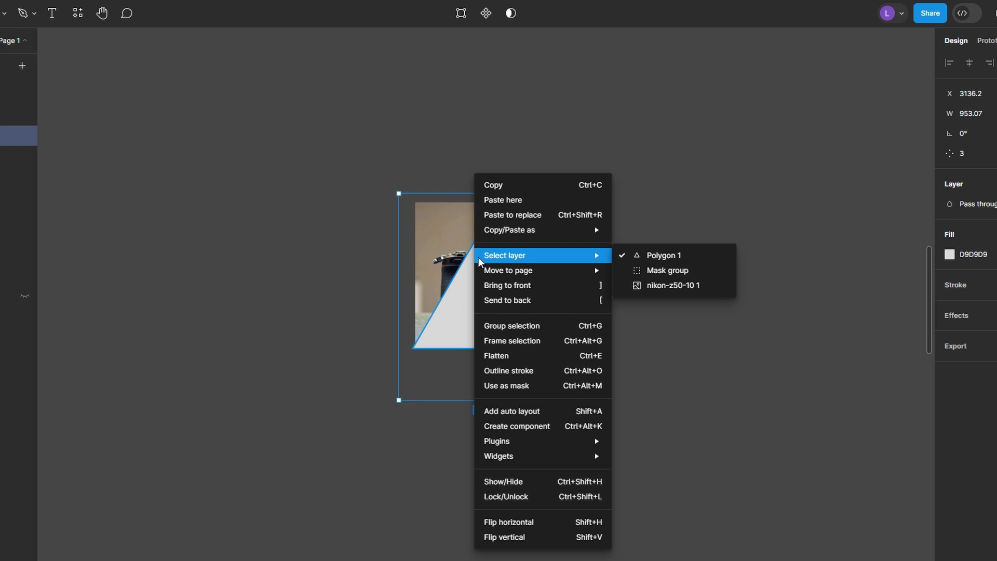
{"action": "left_click", "coordinate": [506, 300]}
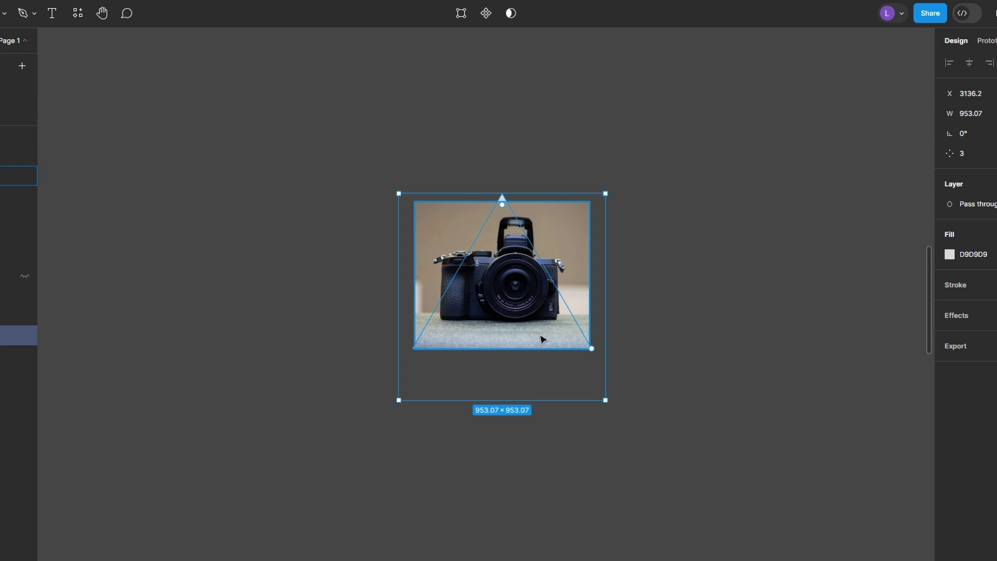
- Select the triangle and camera photo together and apply Use as mask
{"action": "left_click_drag", "start_coordinate": [656, 414], "coordinate": [385, 219]}
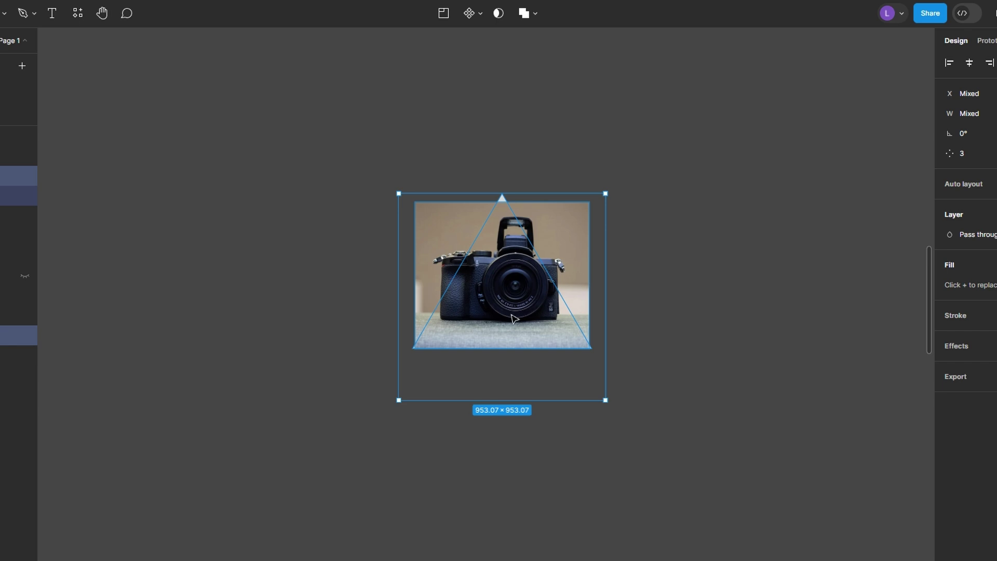
{"action": "right_click", "coordinate": [482, 261]}
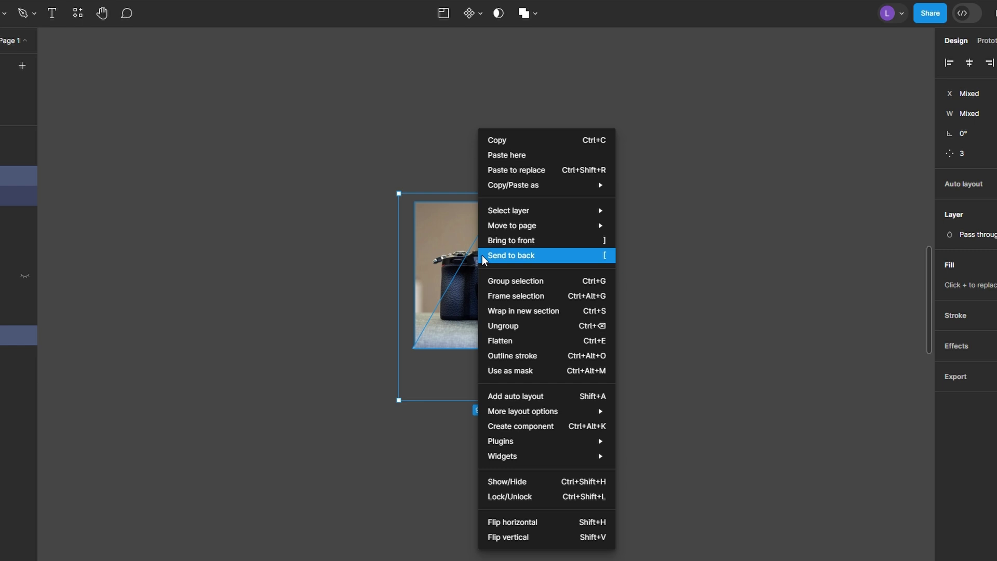
{"action": "left_click", "coordinate": [519, 371]}
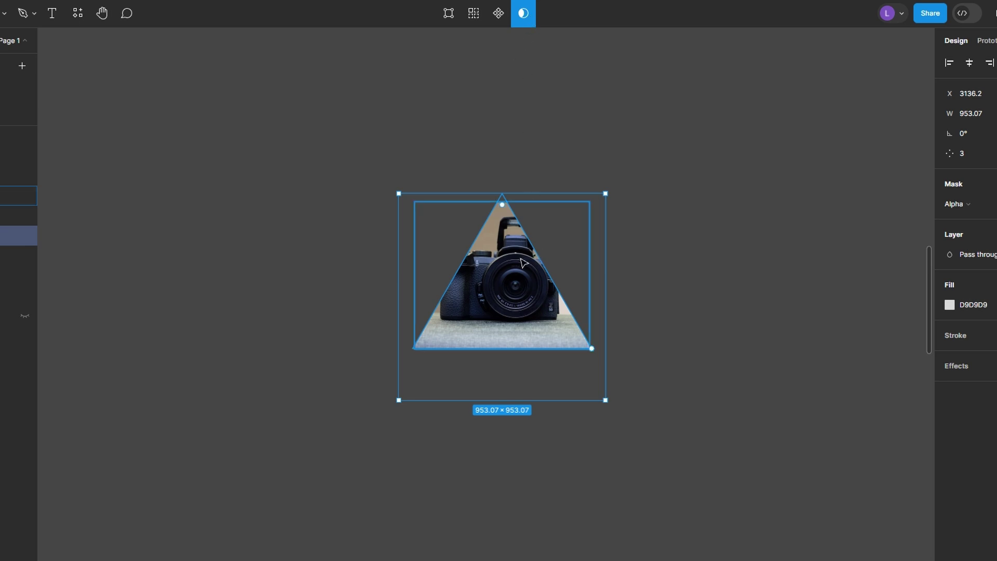
- Shift the triangle mask slightly right over the photo, then select the whole masked group
{"action": "mouse_move", "coordinate": [501, 273]}
{"action": "left_mouse_down"}
{"action": "mouse_move", "coordinate": [518, 273]}
{"action": "mouse_move", "coordinate": [506, 265]}
{"action": "mouse_move", "coordinate": [513, 278]}
{"action": "left_mouse_up"}
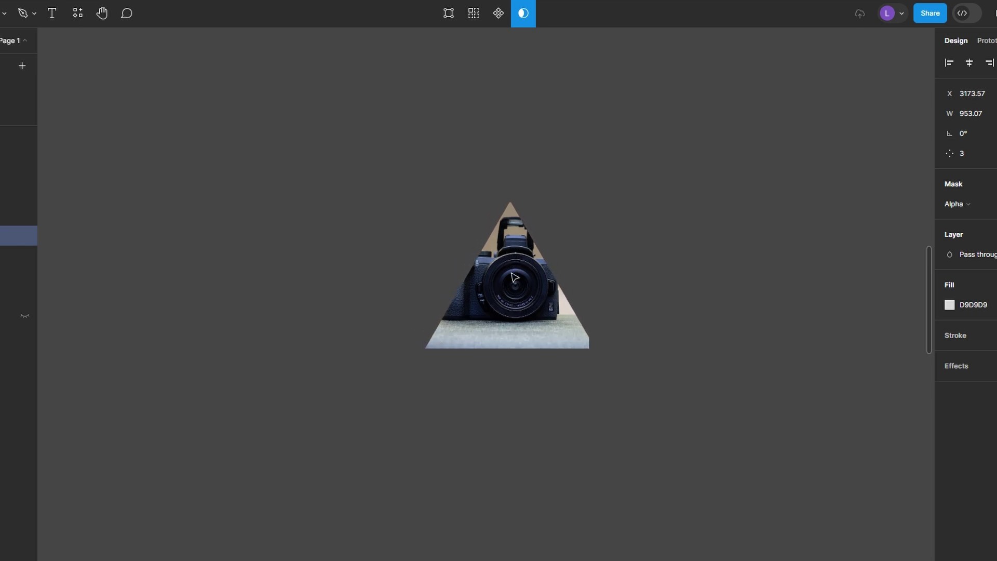
{"action": "left_click_drag", "start_coordinate": [513, 277], "coordinate": [507, 277]}
{"action": "key", "text": "Escape"}
- Enlarge the camera photo inside the mask group so it fills the triangle
{"action": "double_click", "coordinate": [508, 276]}
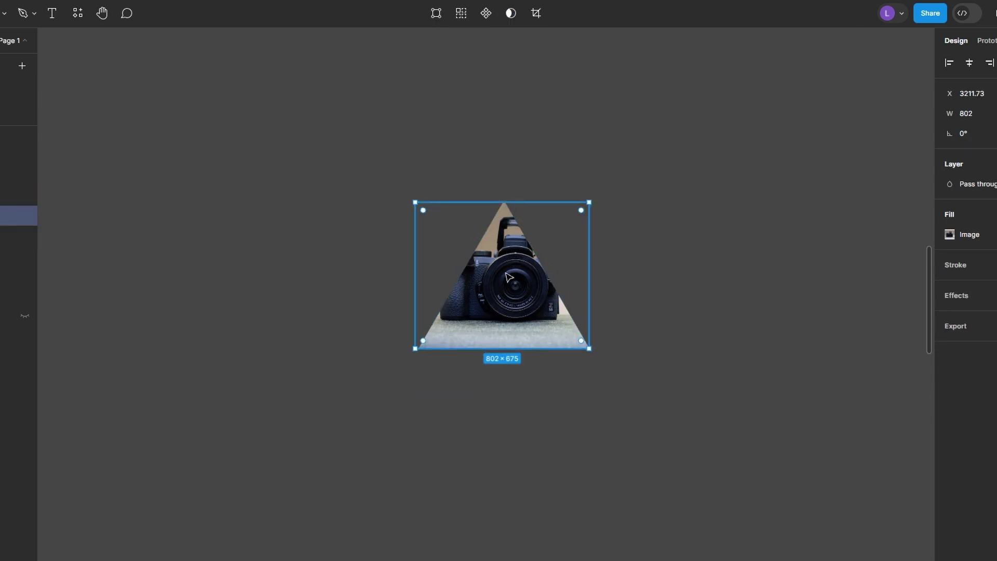
{"action": "mouse_move", "coordinate": [592, 357]}
{"action": "left_mouse_down"}
{"action": "mouse_move", "coordinate": [564, 349]}
{"action": "mouse_move", "coordinate": [611, 291]}
{"action": "mouse_move", "coordinate": [615, 367]}
{"action": "left_mouse_up"}
{"action": "mouse_move", "coordinate": [666, 395]}
{"action": "left_mouse_down"}
{"action": "mouse_move", "coordinate": [541, 335]}
{"action": "mouse_move", "coordinate": [406, 325]}
{"action": "mouse_move", "coordinate": [600, 313]}
{"action": "left_mouse_up"}
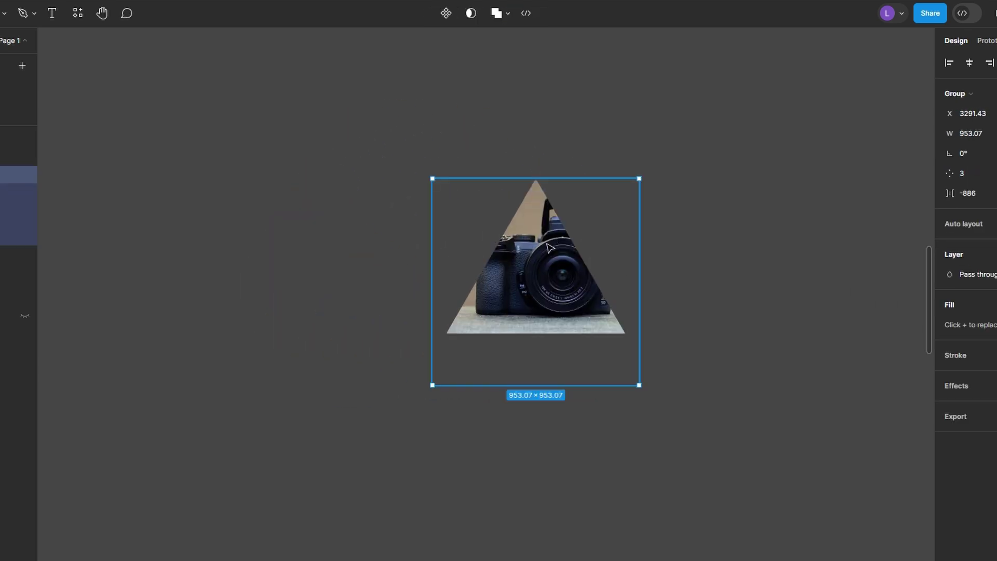